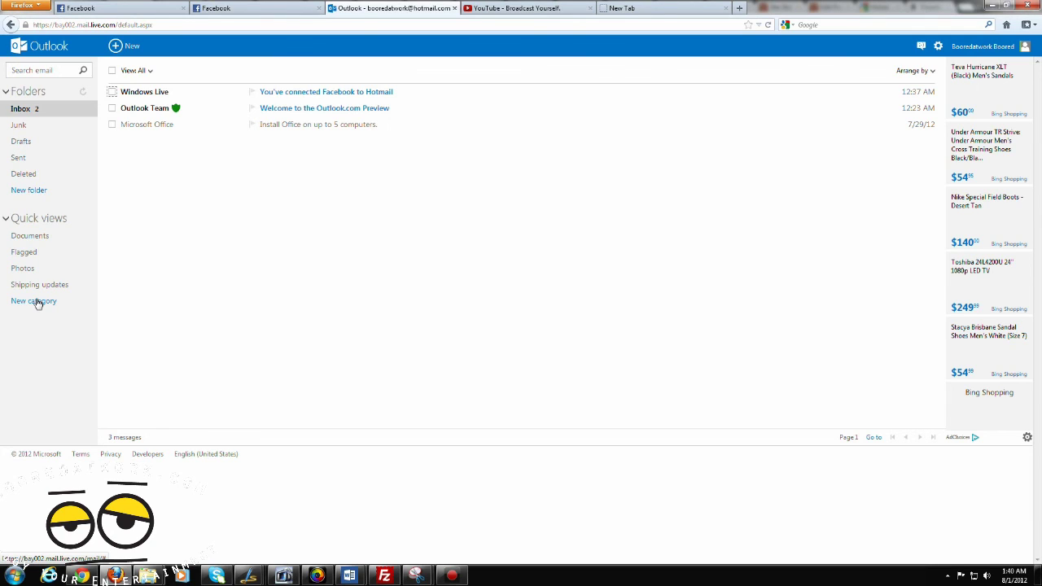
Start and cancel a mailbox search, then read the 'You've connected Facebook to Hotmail' message.
left_click(50, 70)
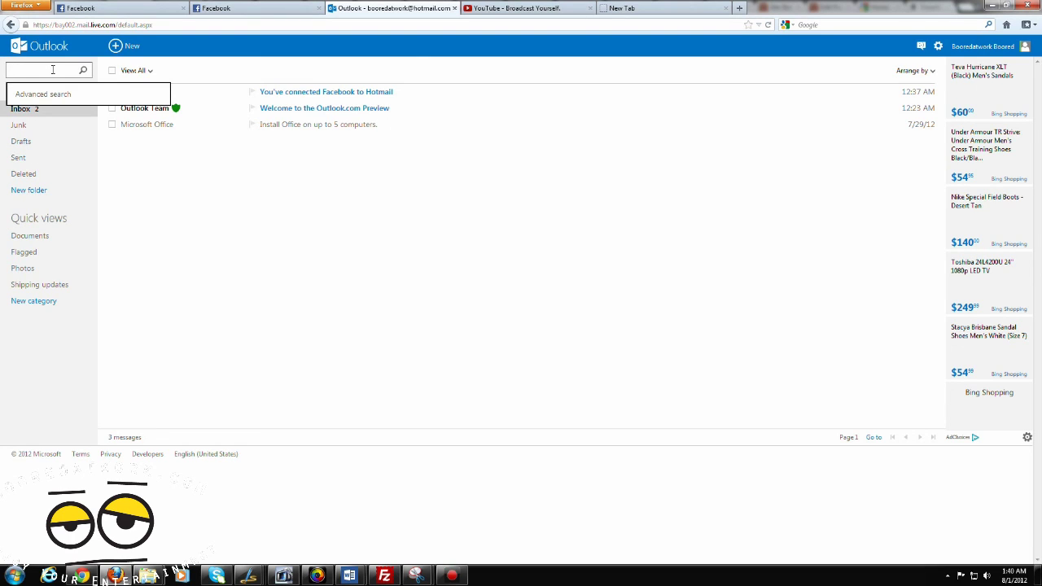
left_click(151, 193)
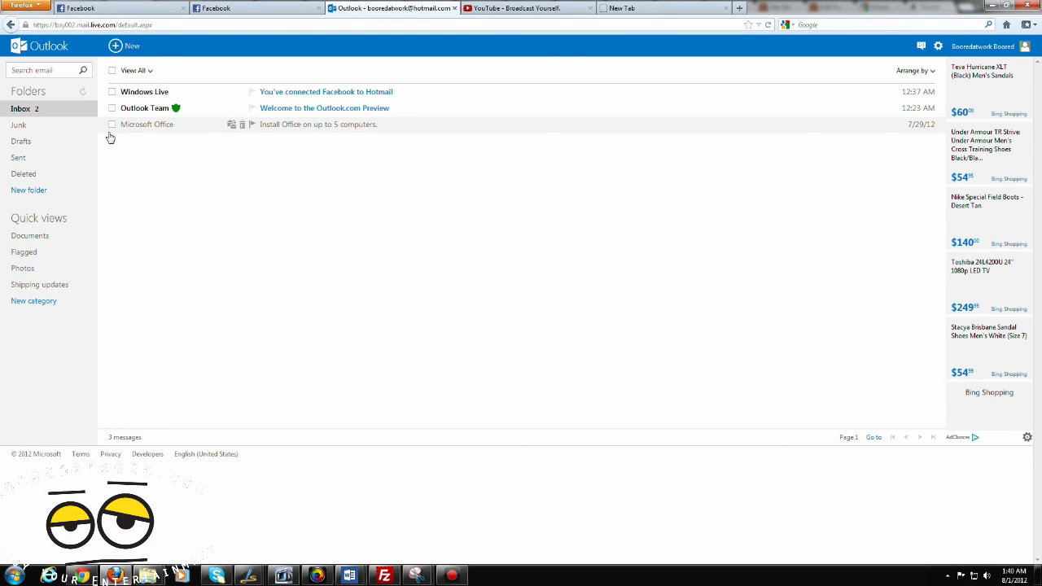
left_click(324, 94)
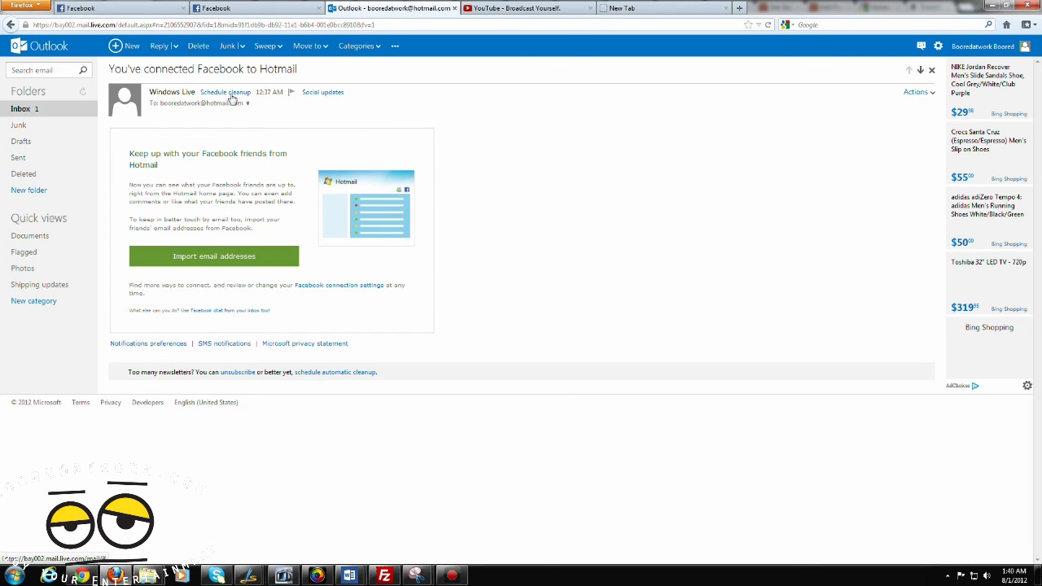
Move on to the 'Welcome to the Outlook.com Preview' message and scroll through it.
left_click(920, 72)
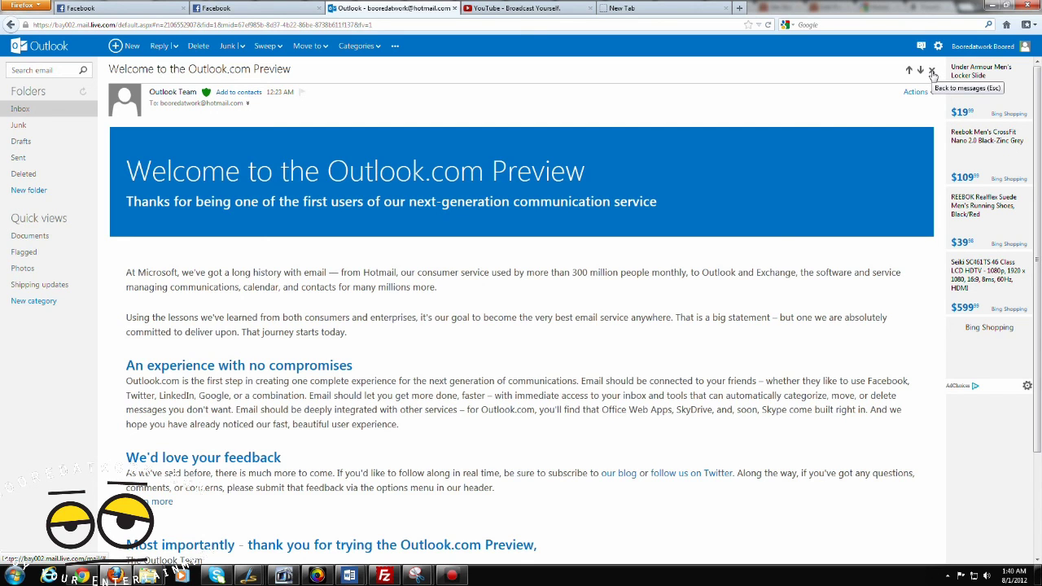
scroll(679, 162, "down", 3)
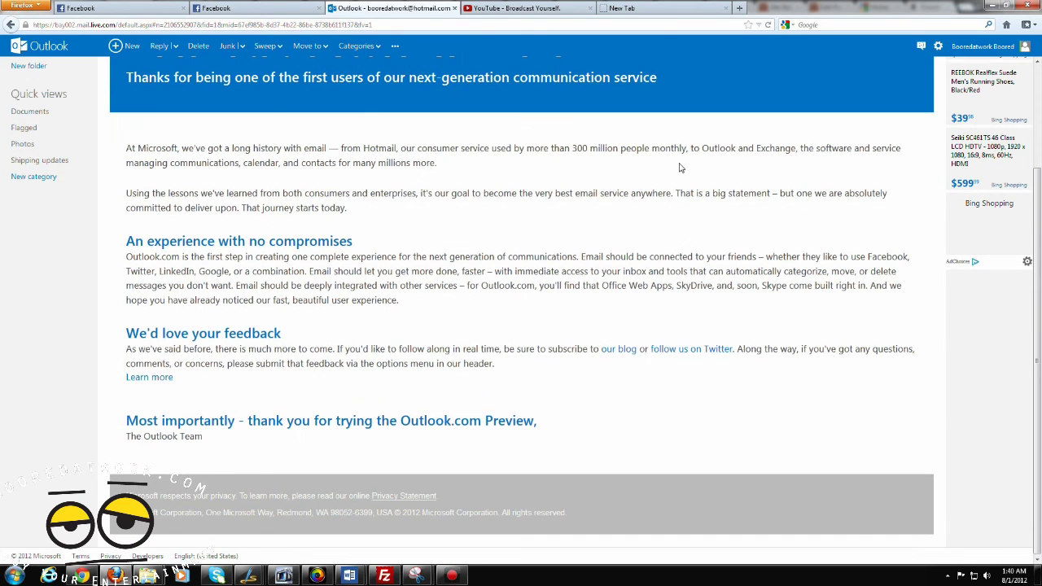
scroll(680, 168, "up", 3)
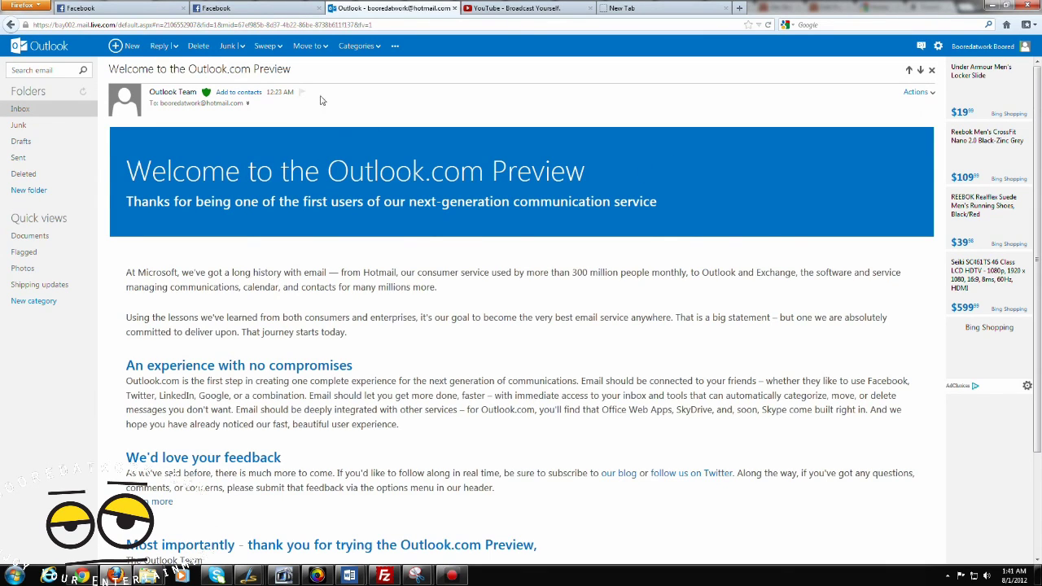
Review the Reply, Junk, Sweep, Move to, Categories and more-actions menus, then start a new email.
left_click(180, 50)
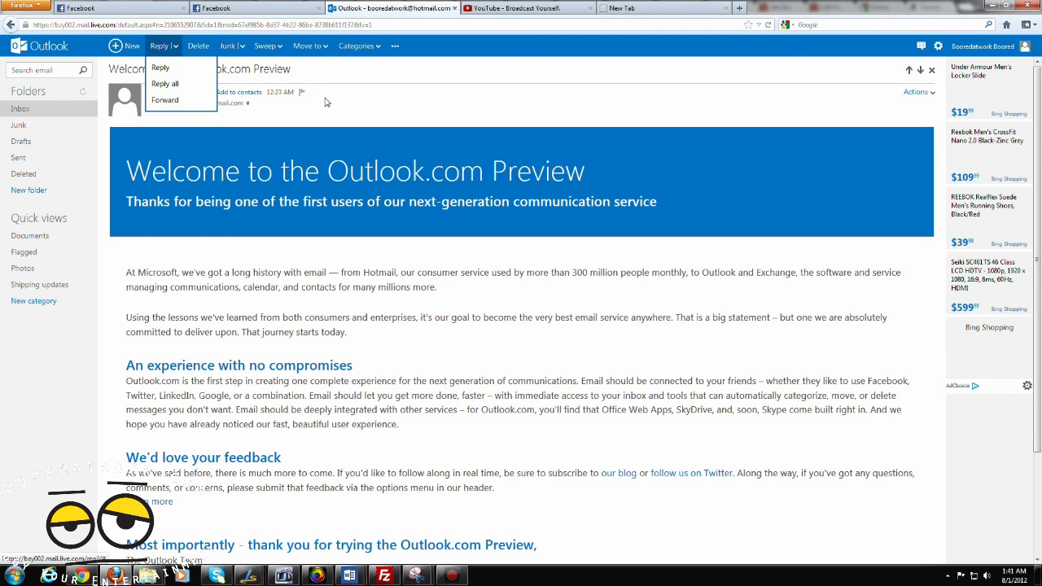
left_click(242, 48)
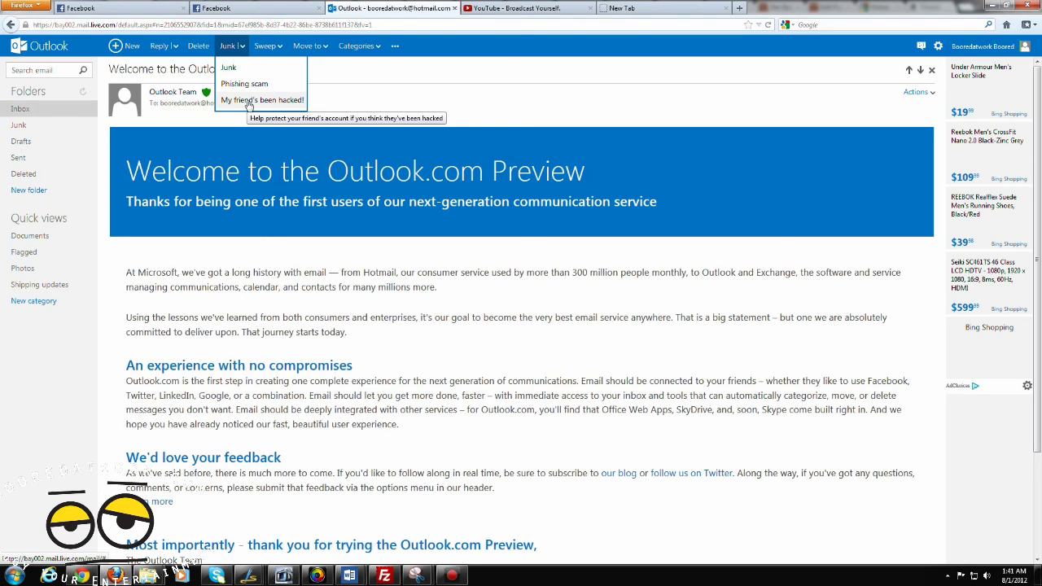
left_click(271, 46)
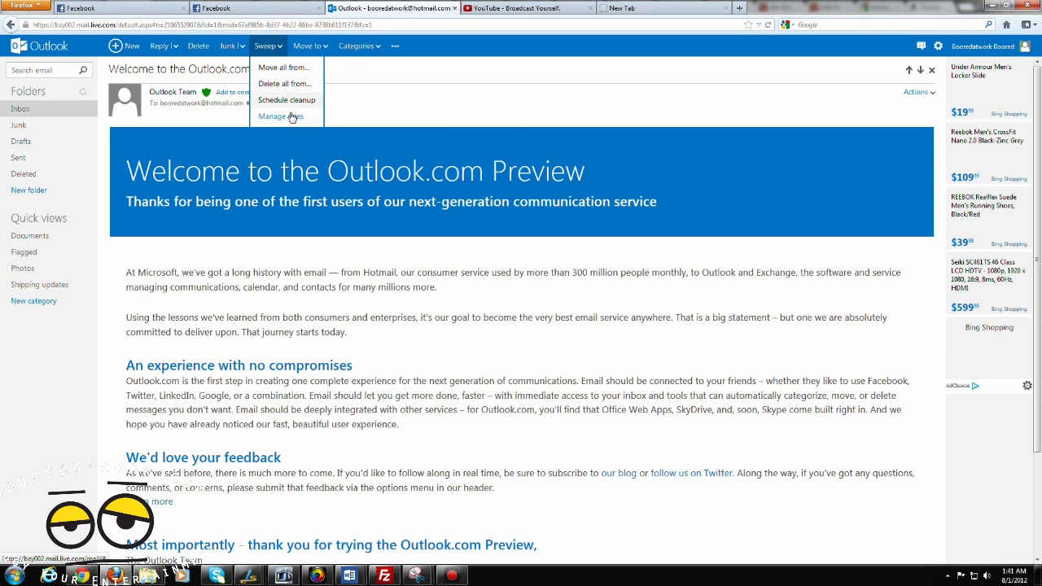
left_click(310, 46)
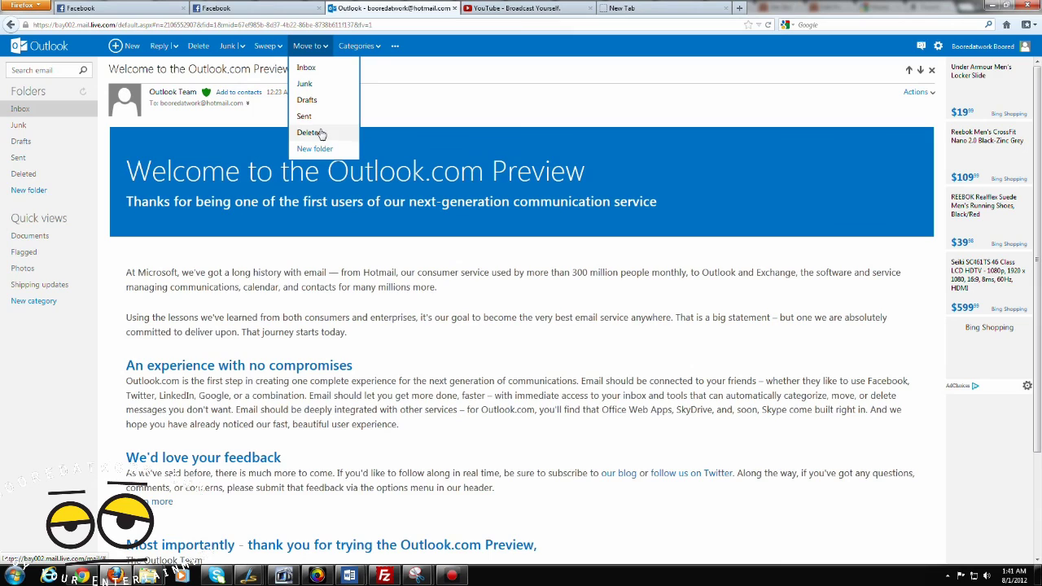
left_click(358, 46)
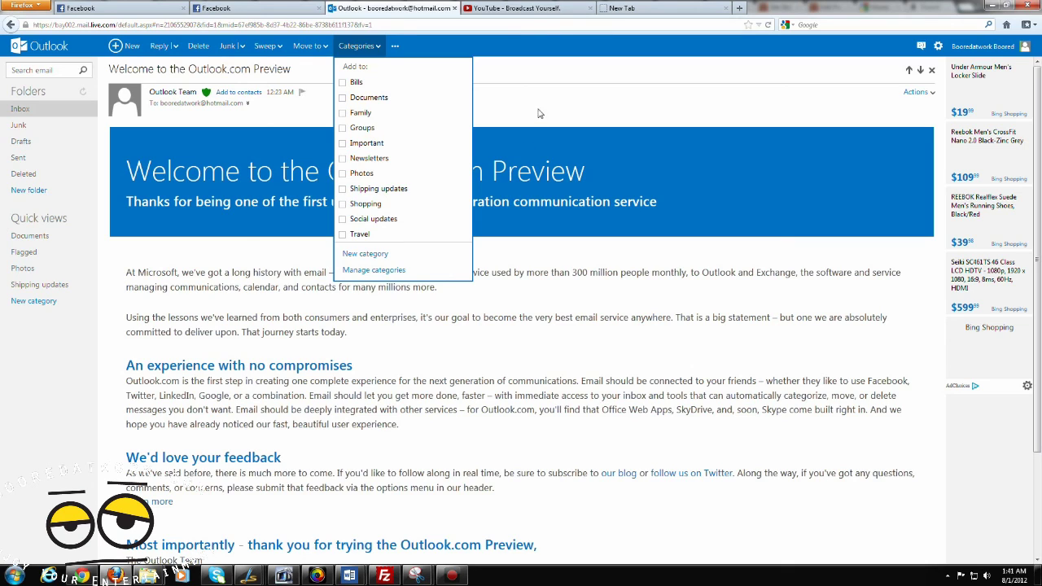
left_click(396, 47)
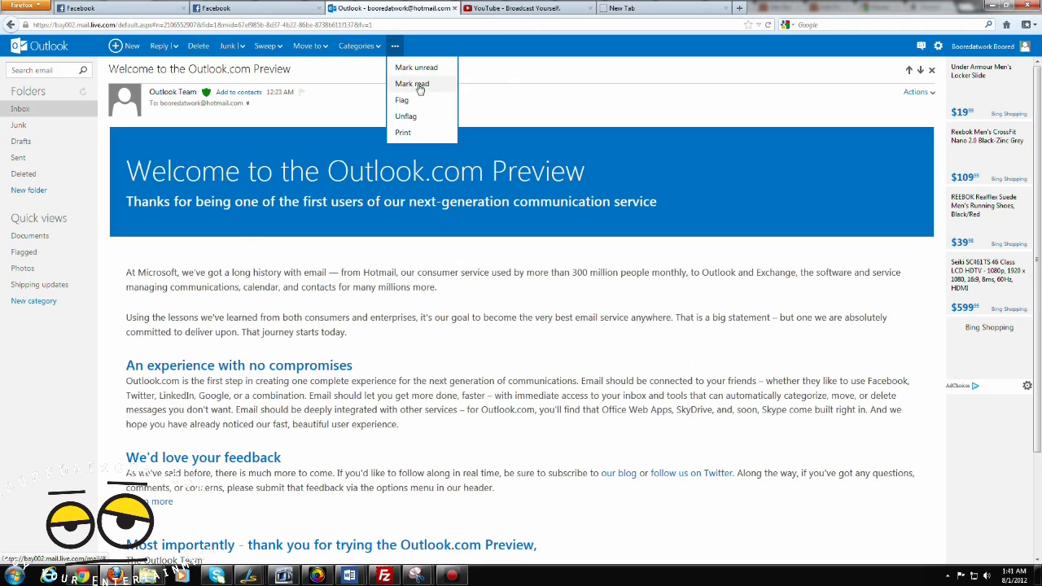
left_click(507, 101)
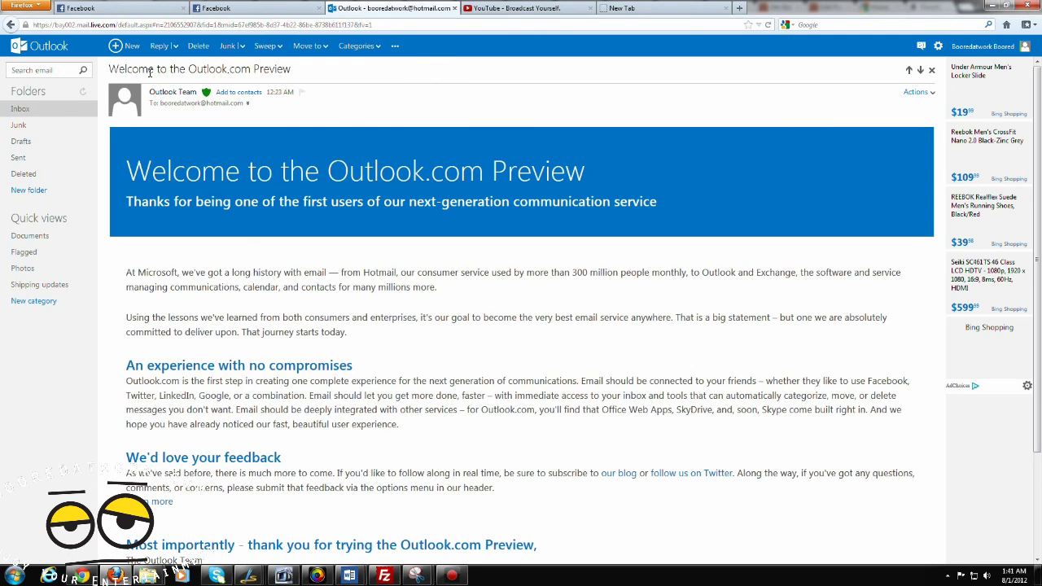
left_click(126, 46)
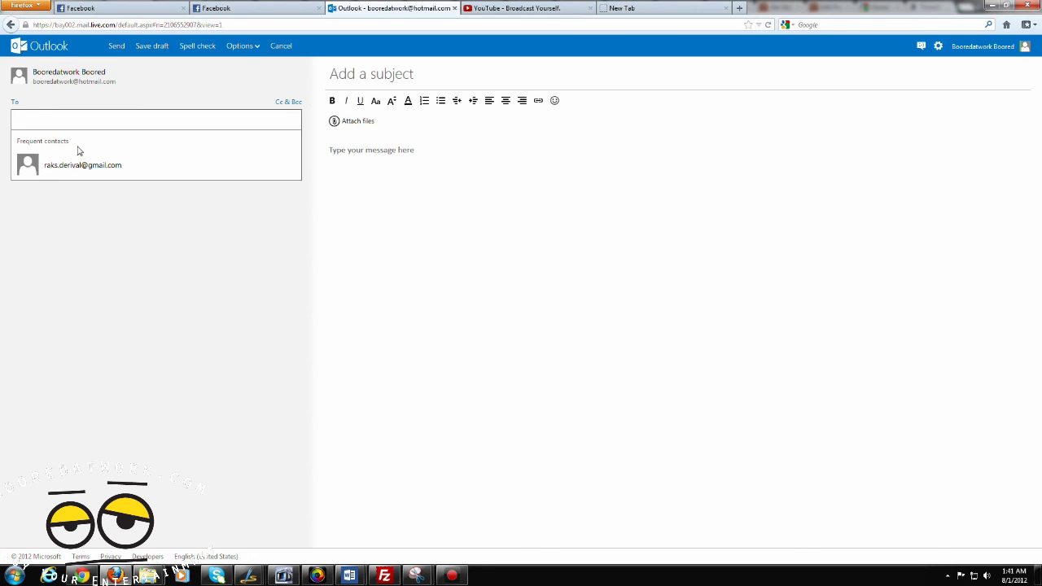
Check the new email's format and priority options, then cancel the blank message unsent.
left_click(390, 205)
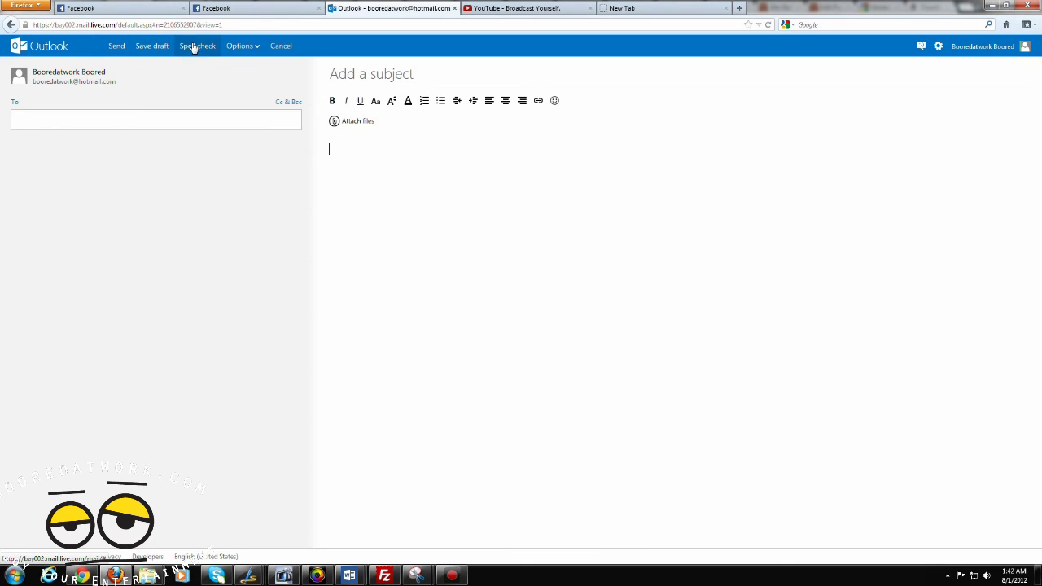
left_click(260, 50)
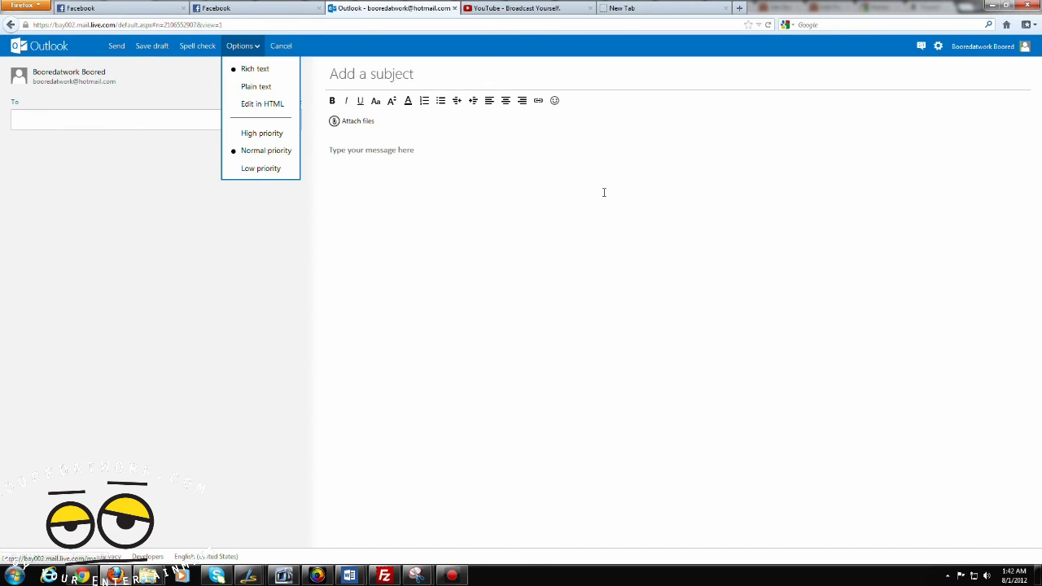
left_click(573, 191)
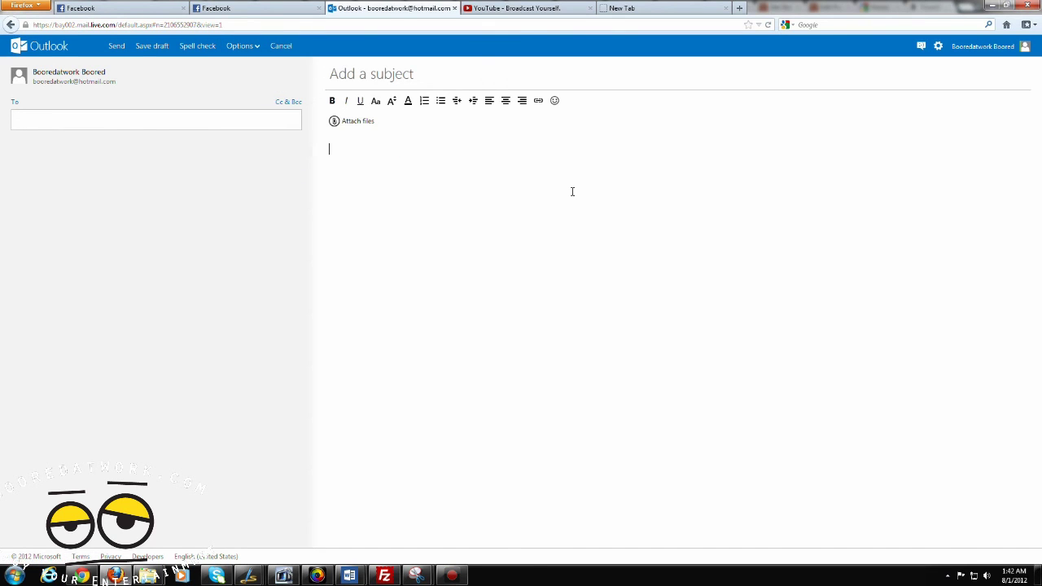
left_click(281, 47)
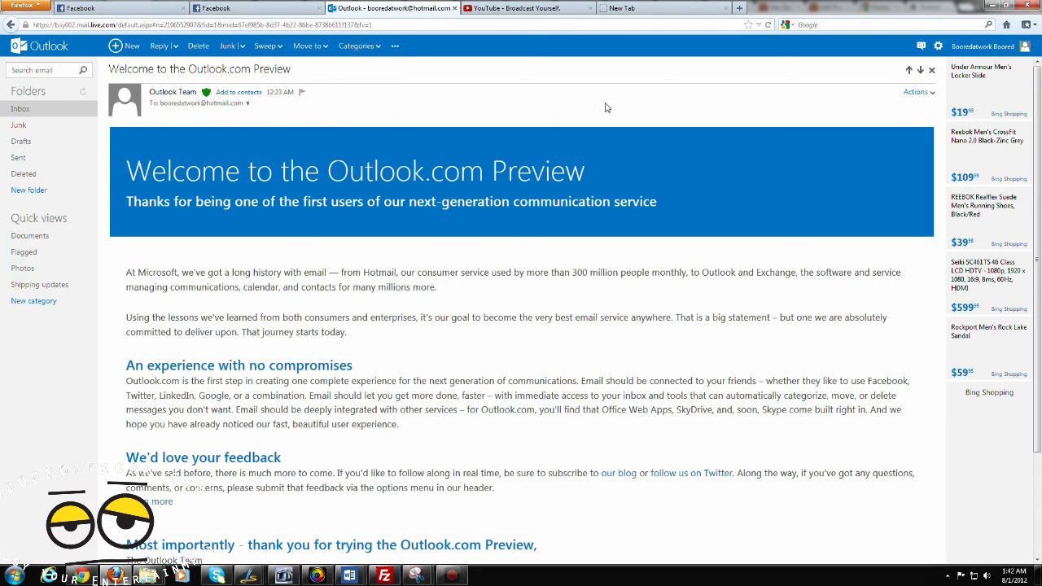
left_click(922, 48)
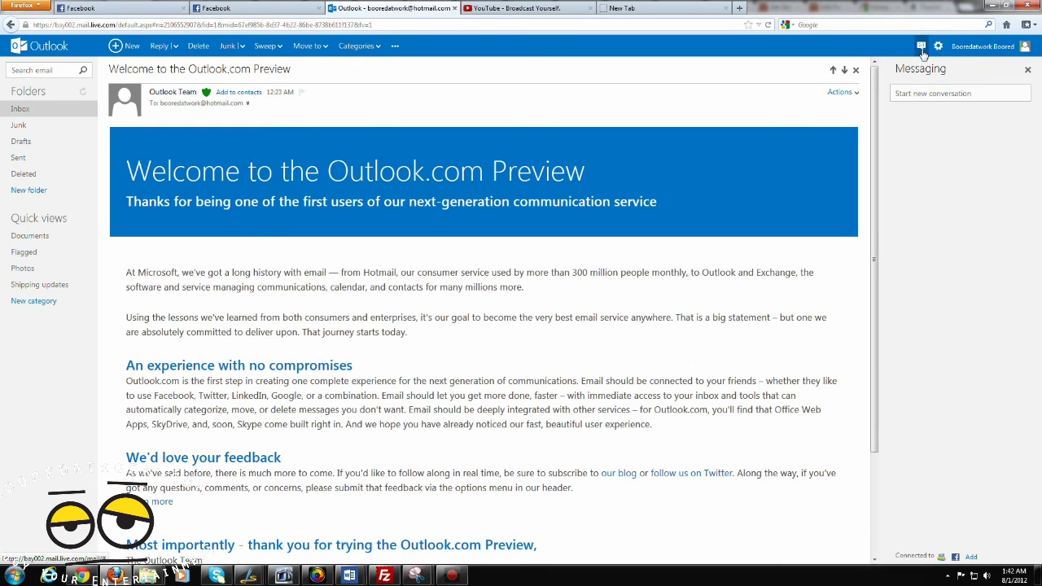
left_click(936, 97)
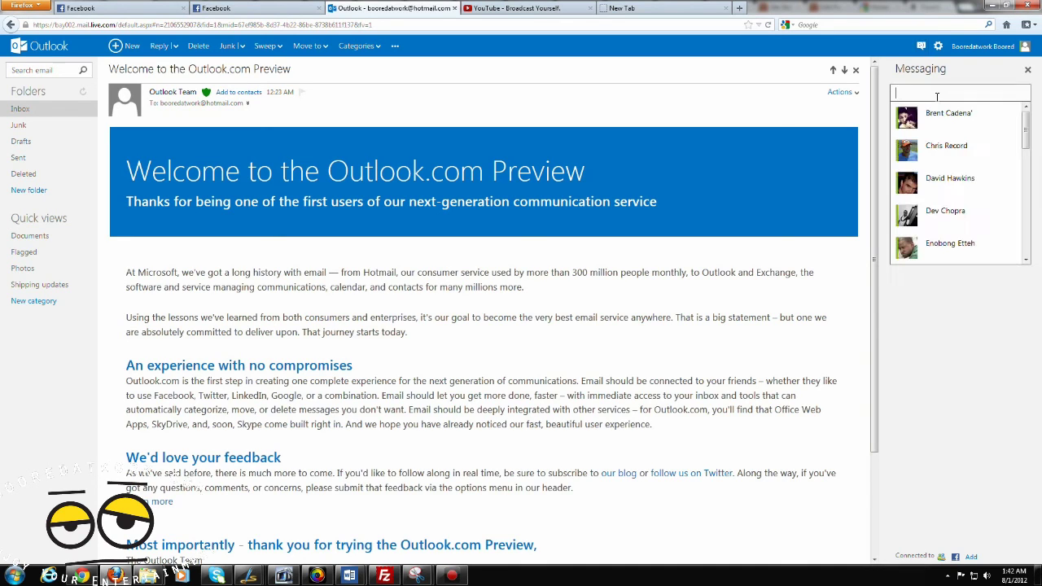
scroll(995, 154, "down", 5)
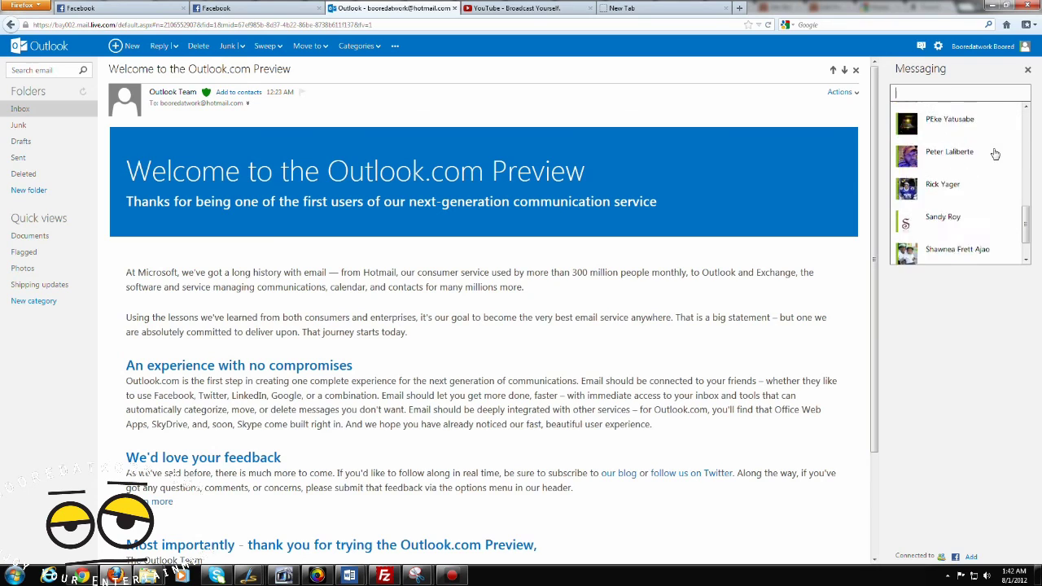
scroll(995, 154, "up", 5)
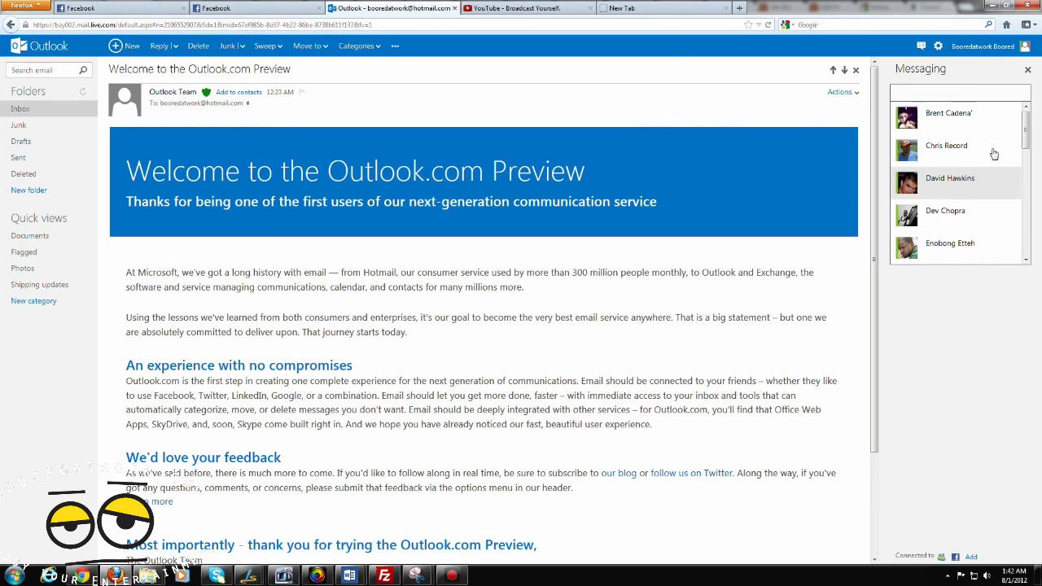
scroll(992, 156, "down", 2)
scroll(992, 155, "down", 2)
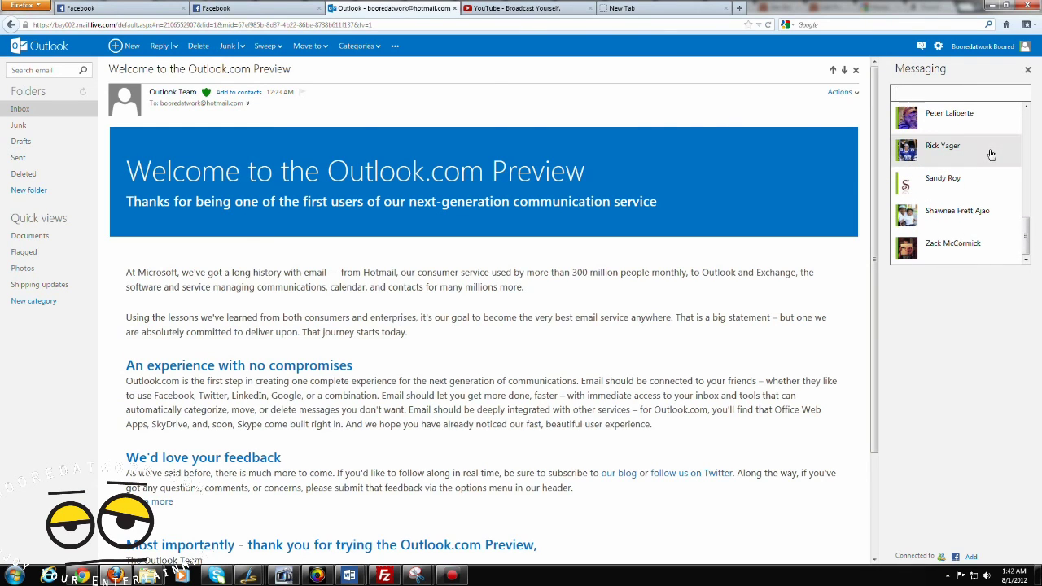
scroll(992, 155, "up", 2)
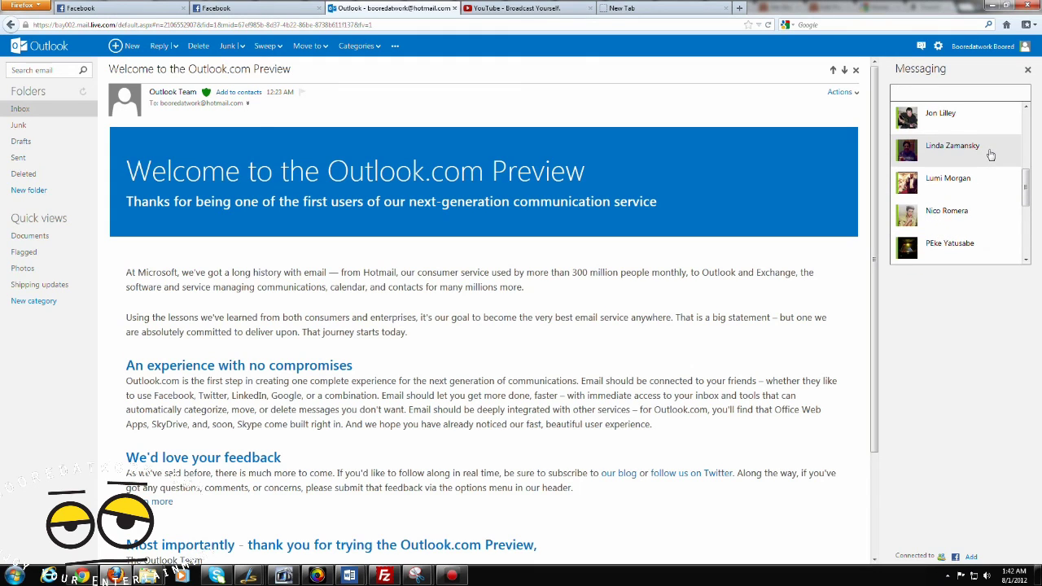
scroll(991, 155, "up", 4)
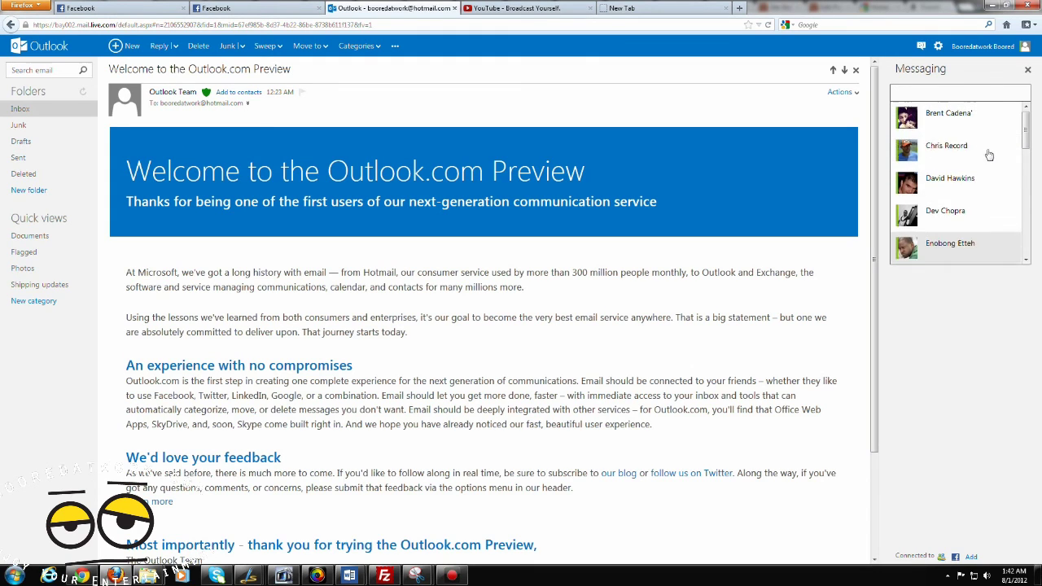
Send a Facebook contact 'hi' and 'testingout outlook.com chat', then close the chat.
left_click(983, 155)
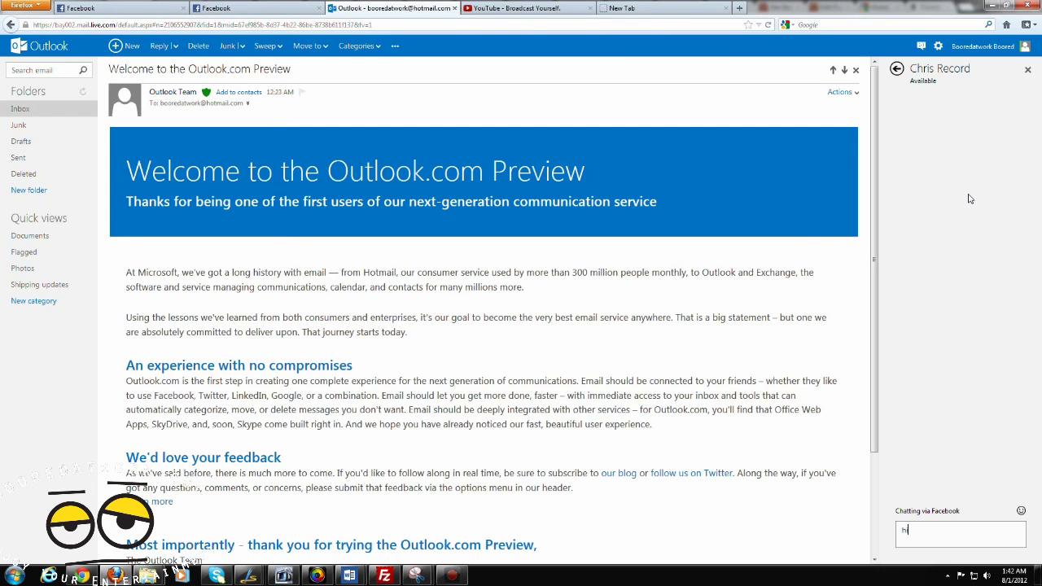
key("Return")
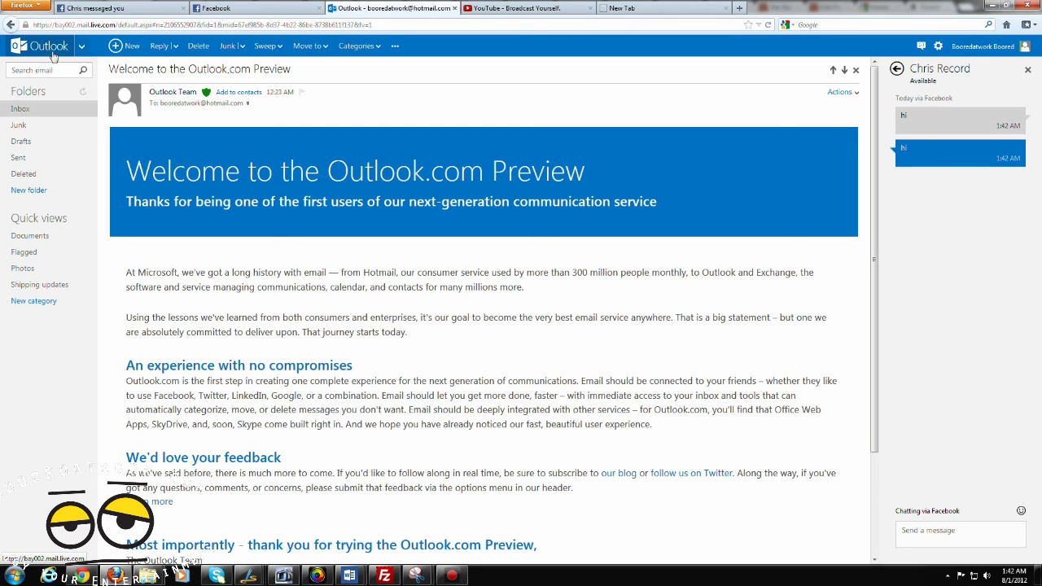
left_click(914, 535)
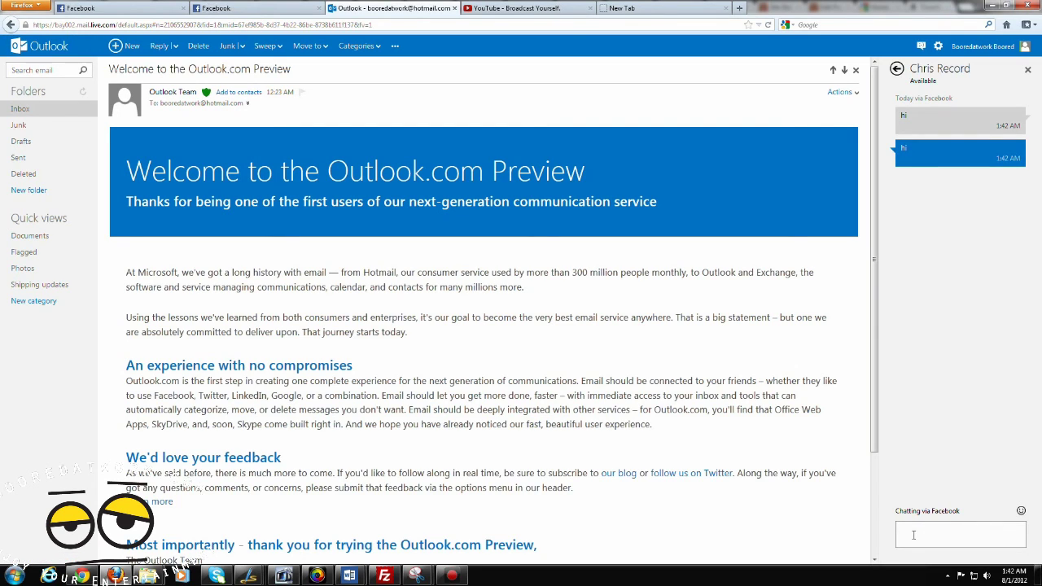
type("testin")
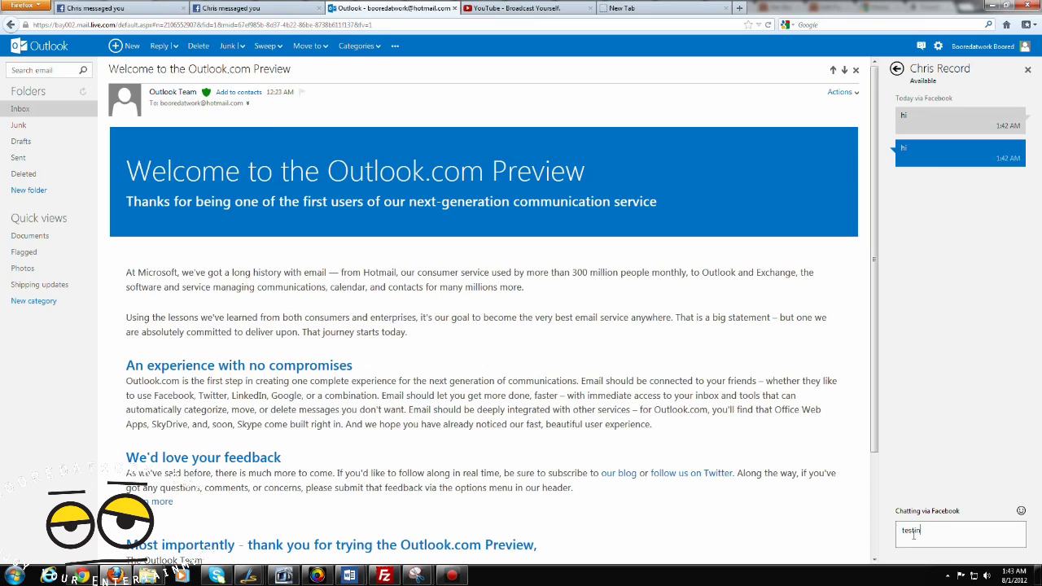
type("gcut outlook")
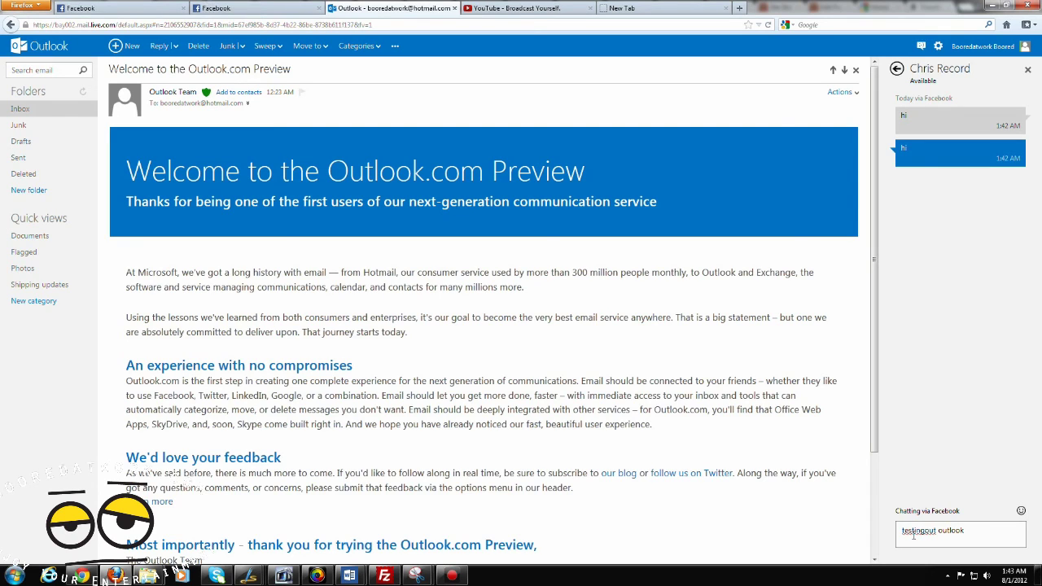
type(".com chat")
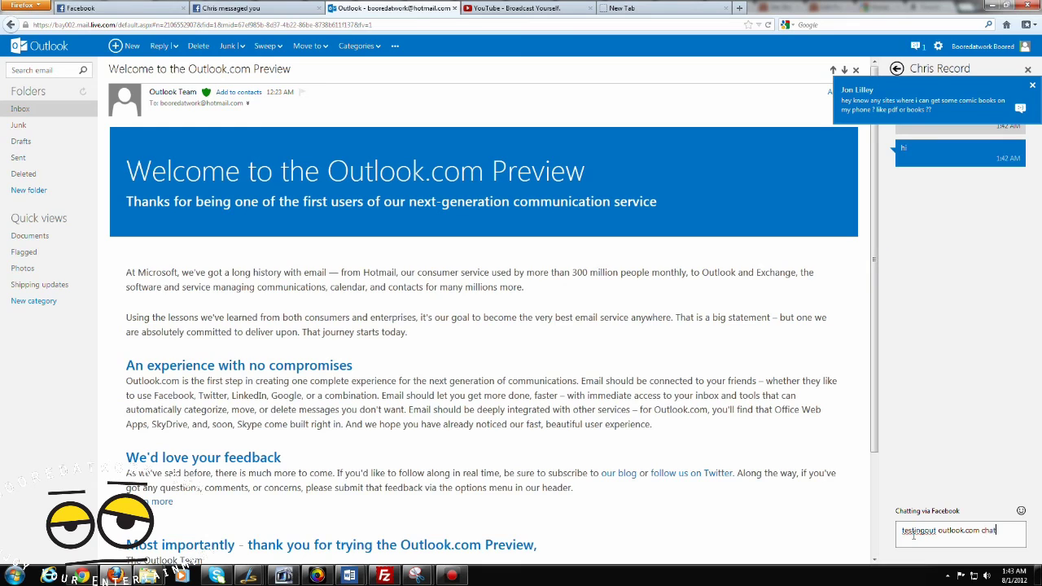
key("Return")
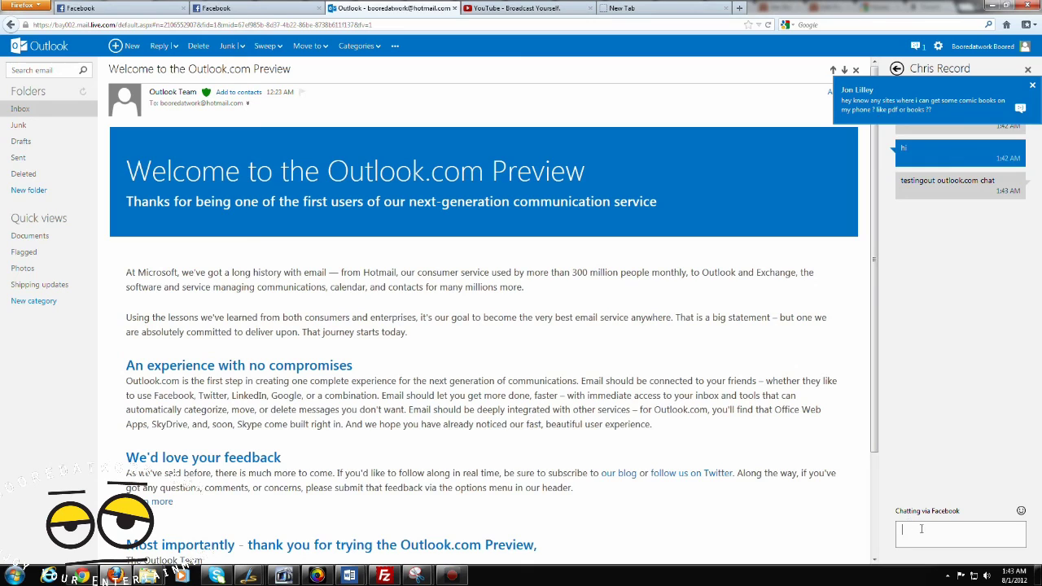
left_click(1032, 85)
left_click(1028, 69)
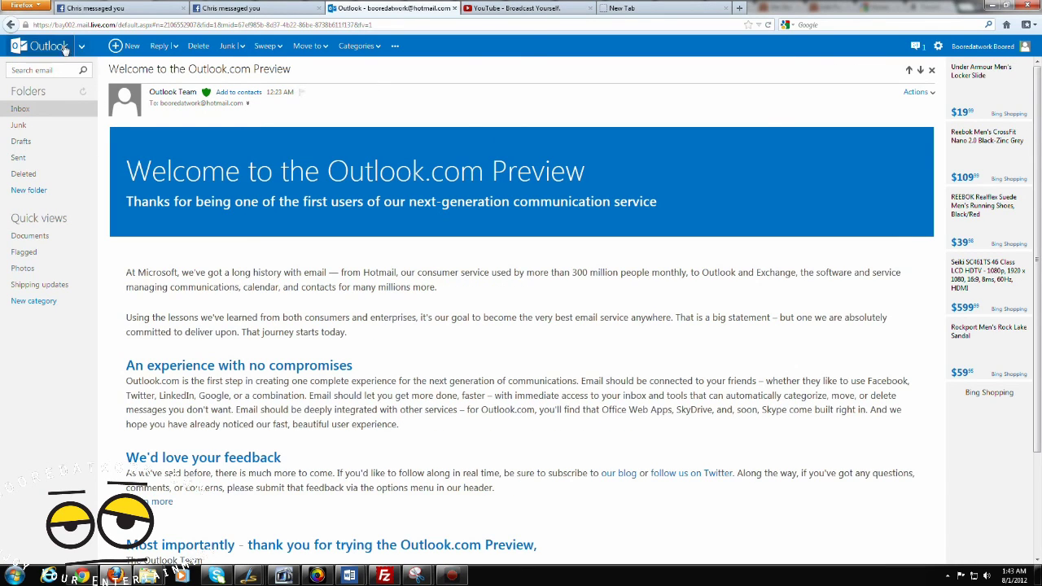
Go to People and jump to the contacts under R in the alphabetical index.
left_click(80, 48)
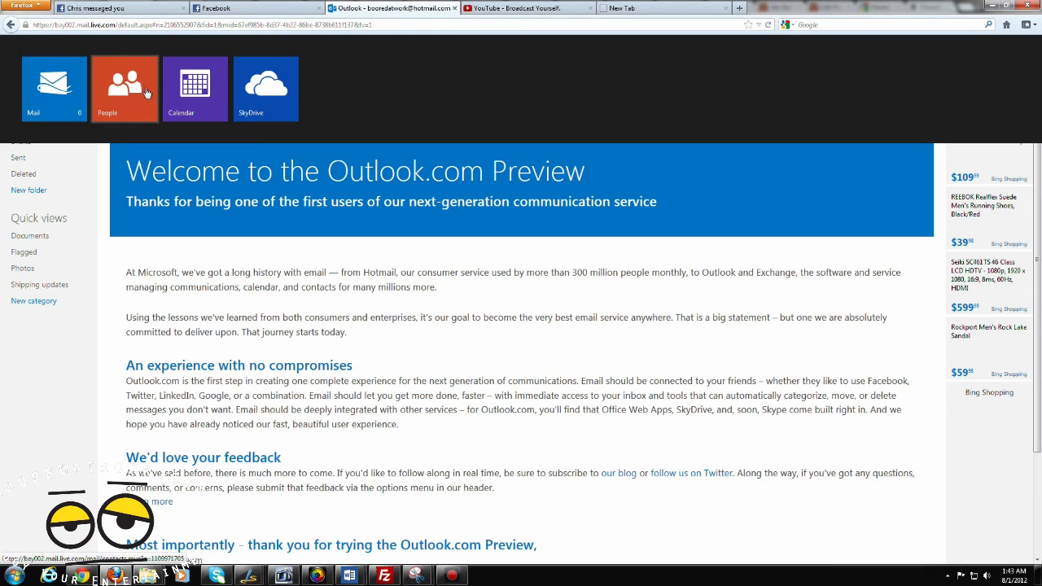
left_click(118, 89)
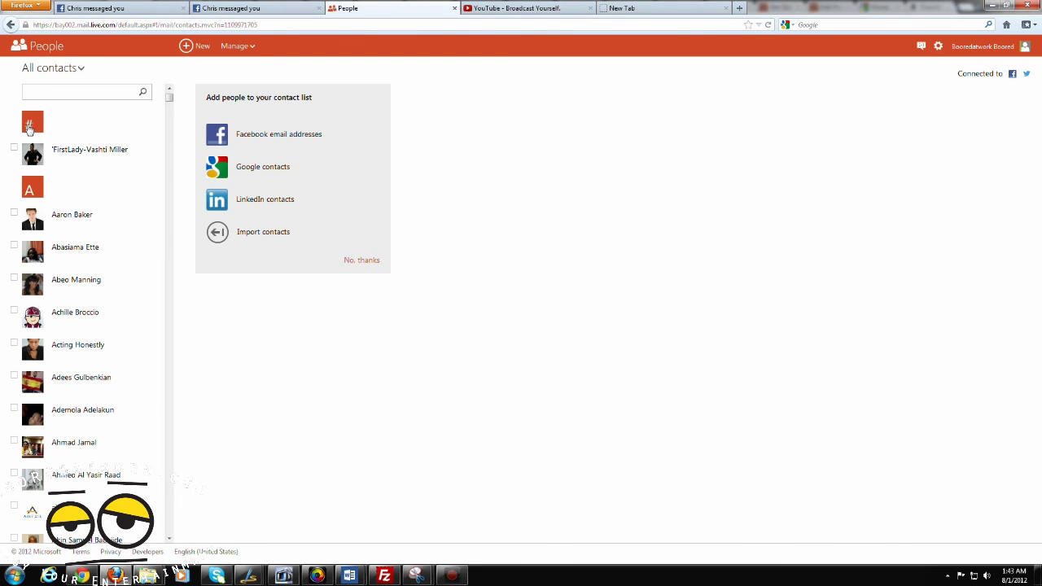
left_click(83, 93)
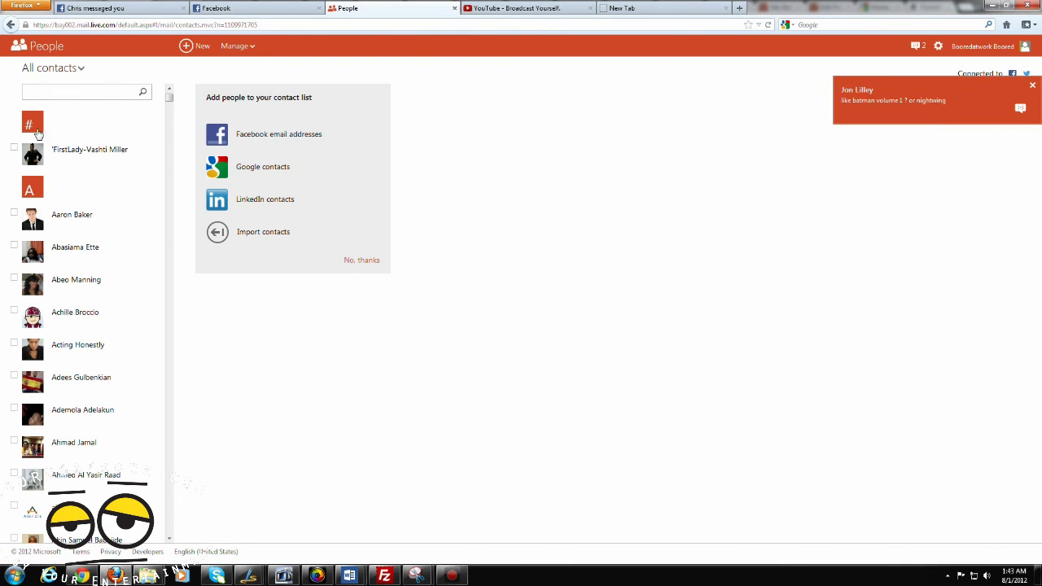
left_click(34, 125)
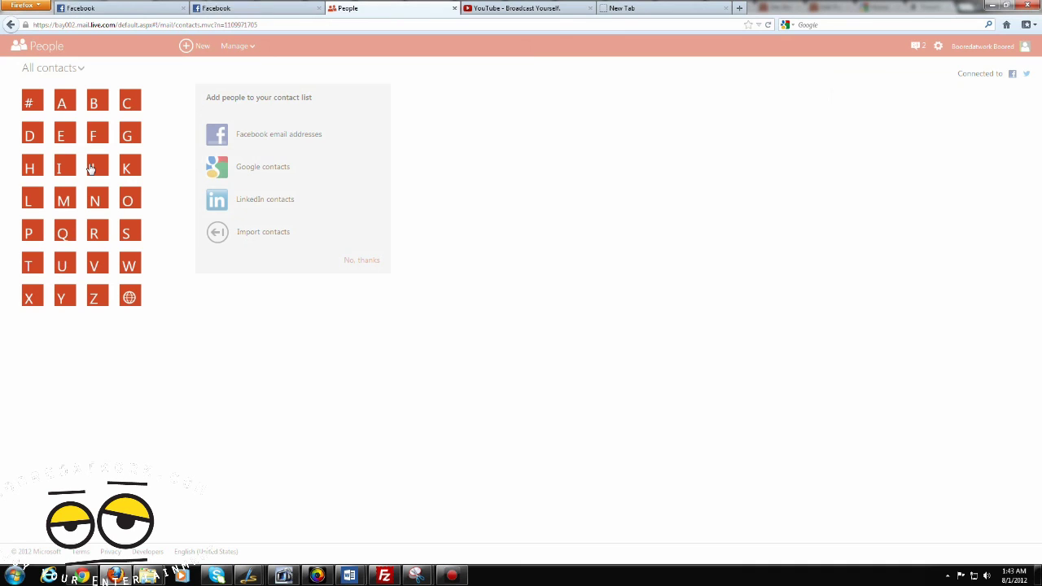
left_click(103, 237)
scroll(126, 291, "down", 2)
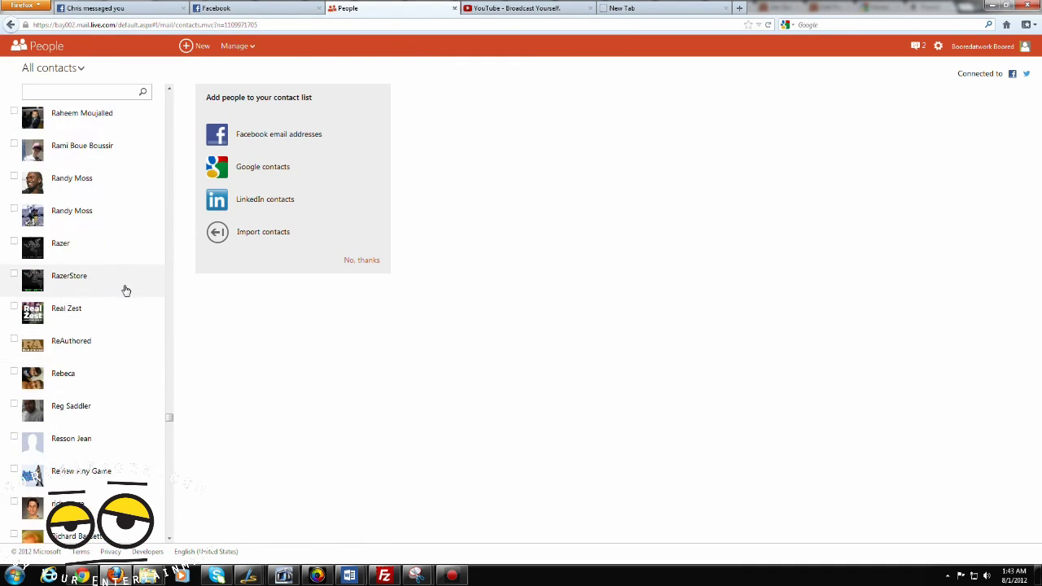
scroll(114, 244, "up", 3)
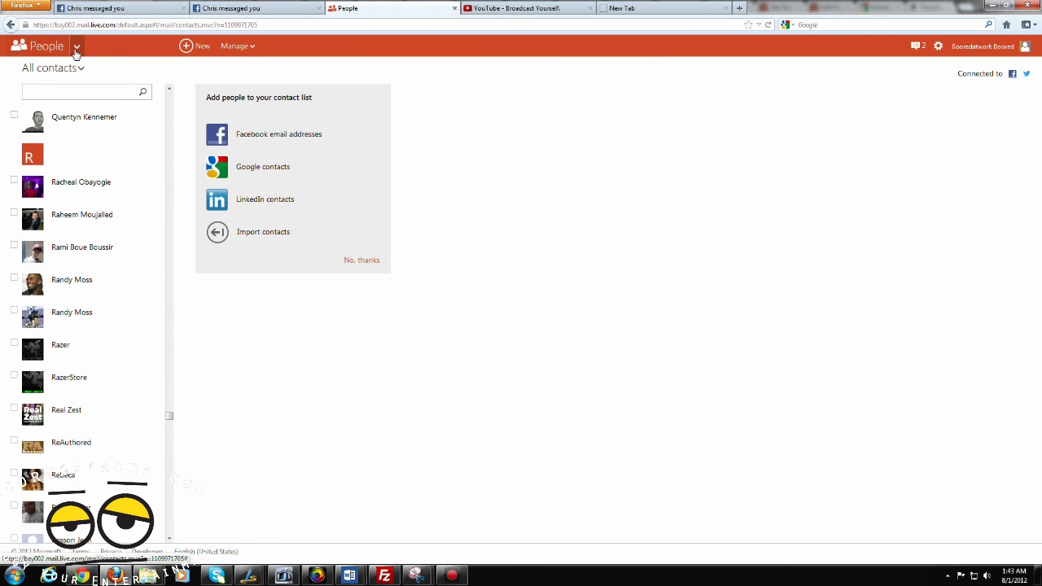
left_click(75, 50)
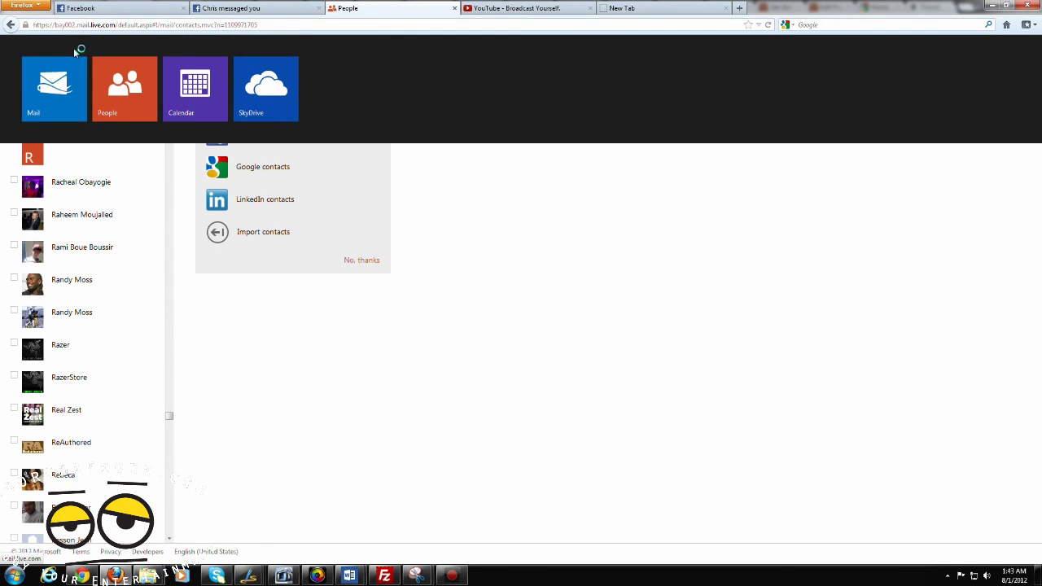
View the August 2012 calendar, then return home to the inbox through the Windows Live menu.
left_click(199, 97)
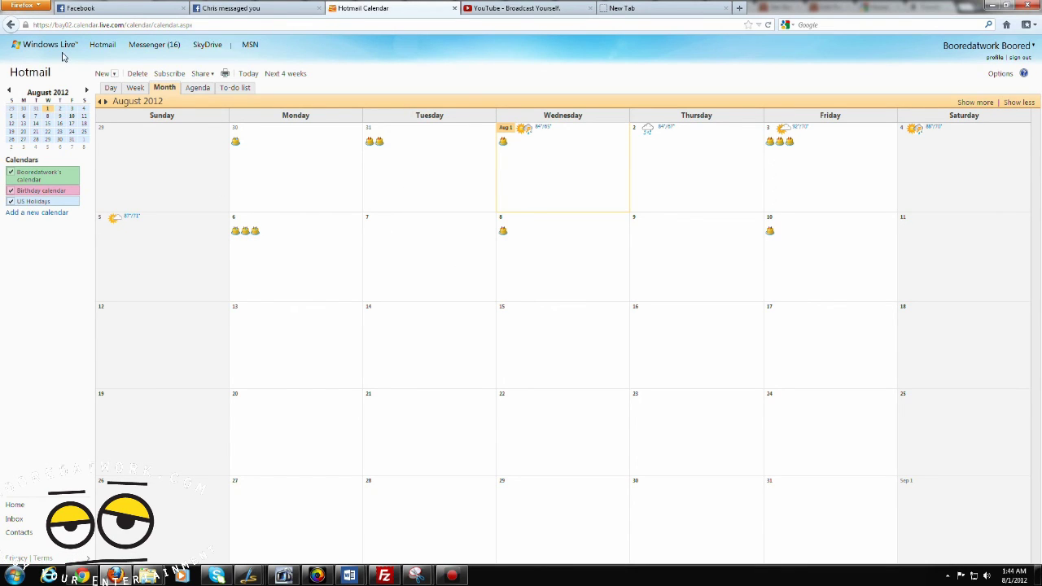
mouse_move(63, 51)
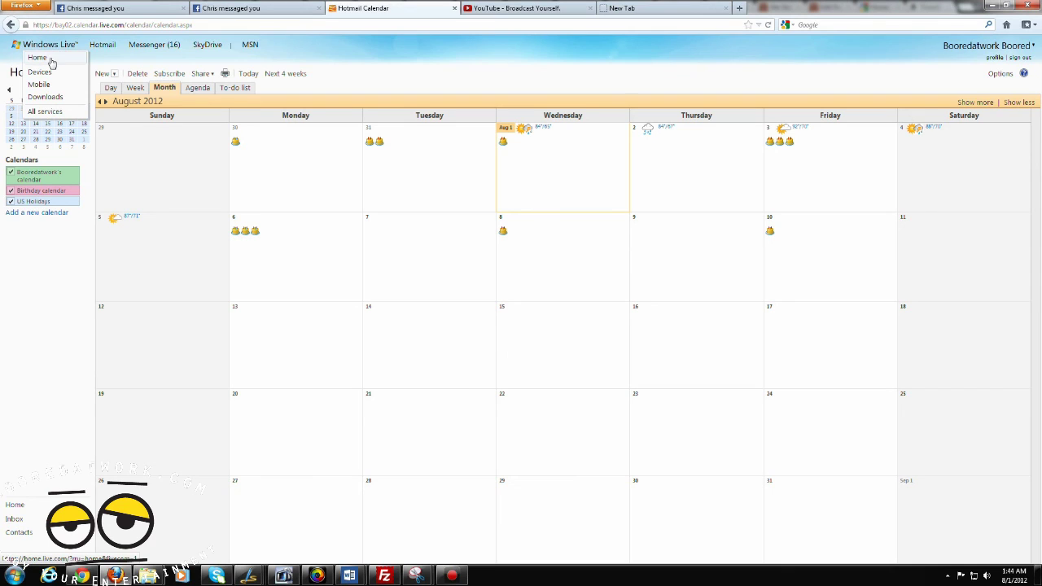
left_click(50, 61)
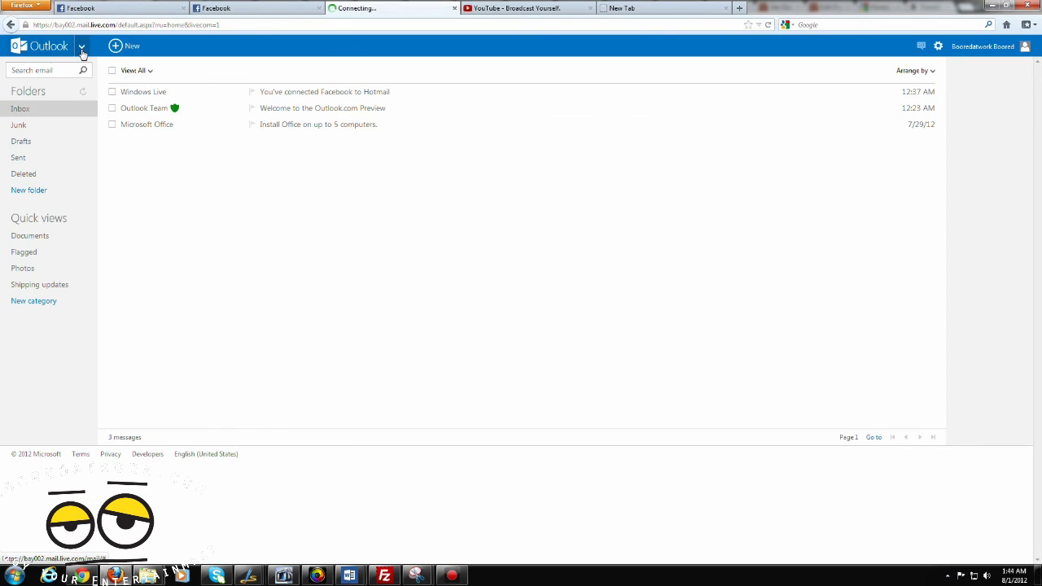
left_click(83, 47)
left_click(281, 102)
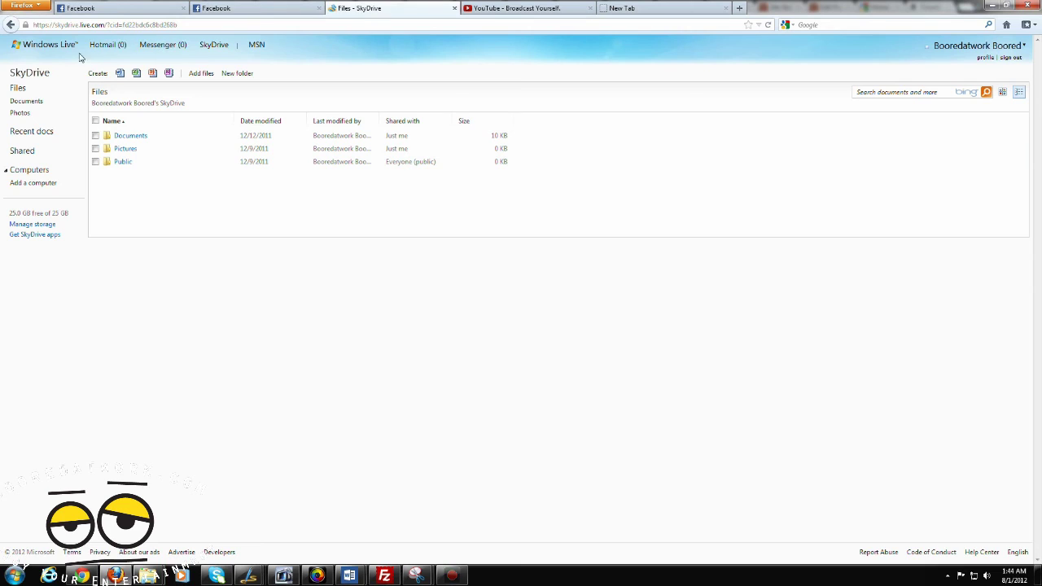
left_click(51, 46)
left_click(34, 58)
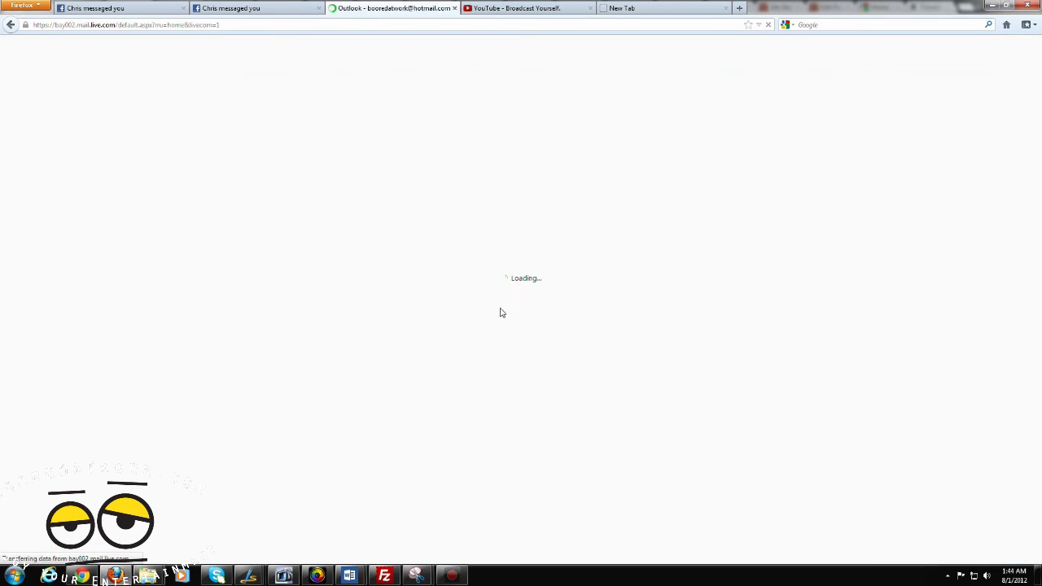